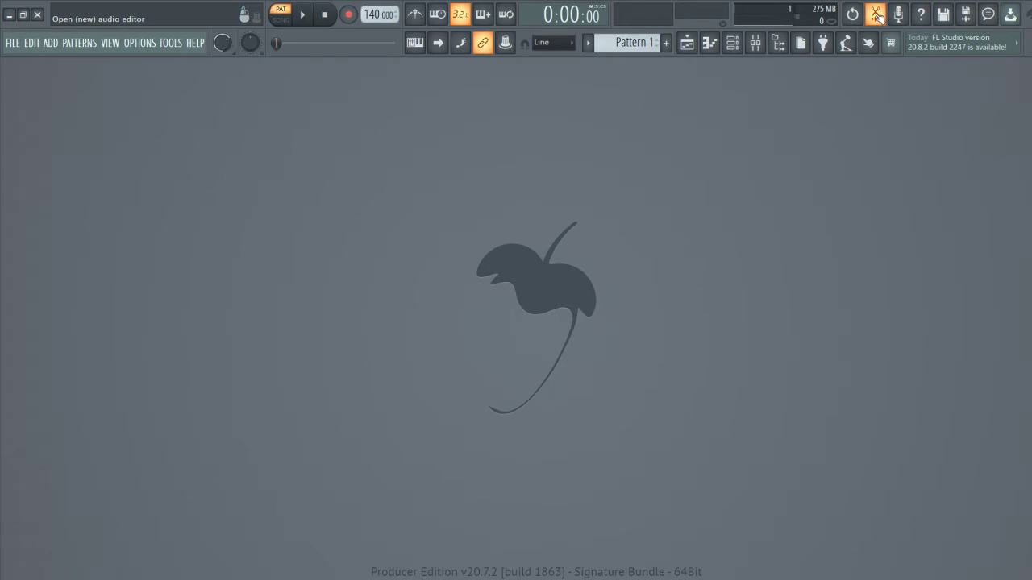
# Open an enlarged Edison audio editor with the sample voice recording loaded and play the recording
pyautogui.click(876, 15)
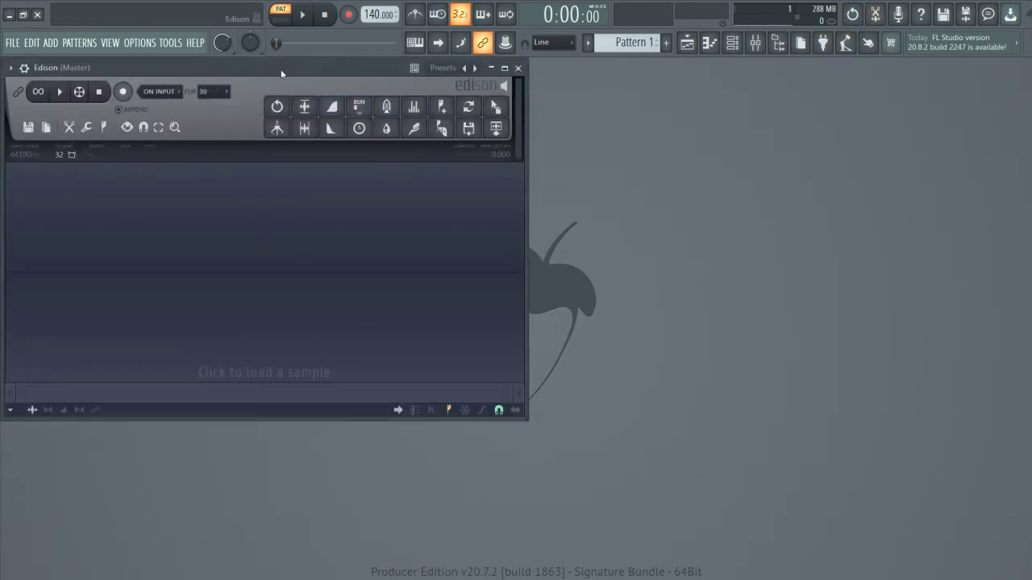
pyautogui.moveTo(291, 70); pyautogui.dragTo(534, 142)
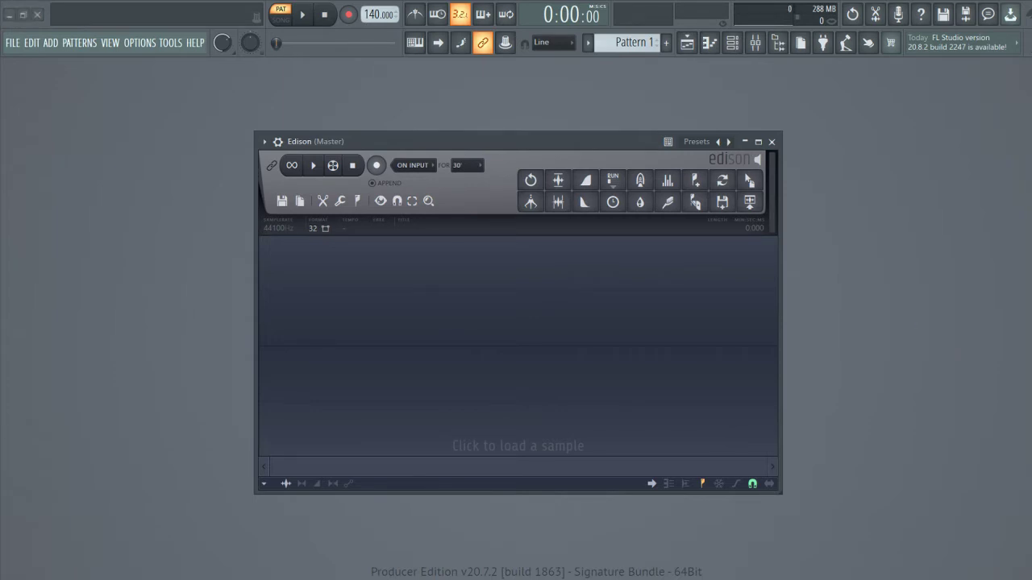
pyautogui.moveTo(438, 387); pyautogui.dragTo(463, 420)
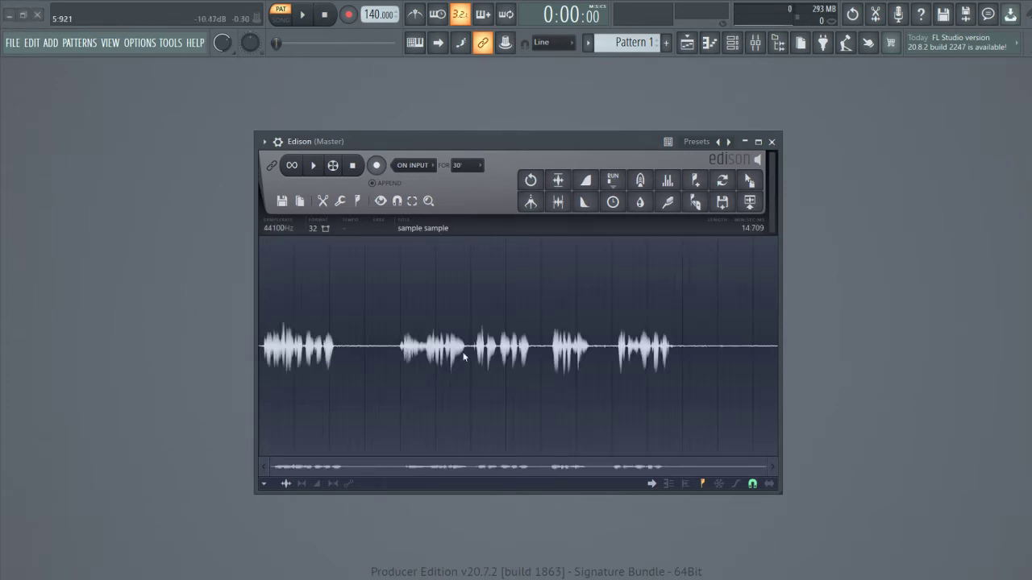
pyautogui.doubleClick(451, 145)
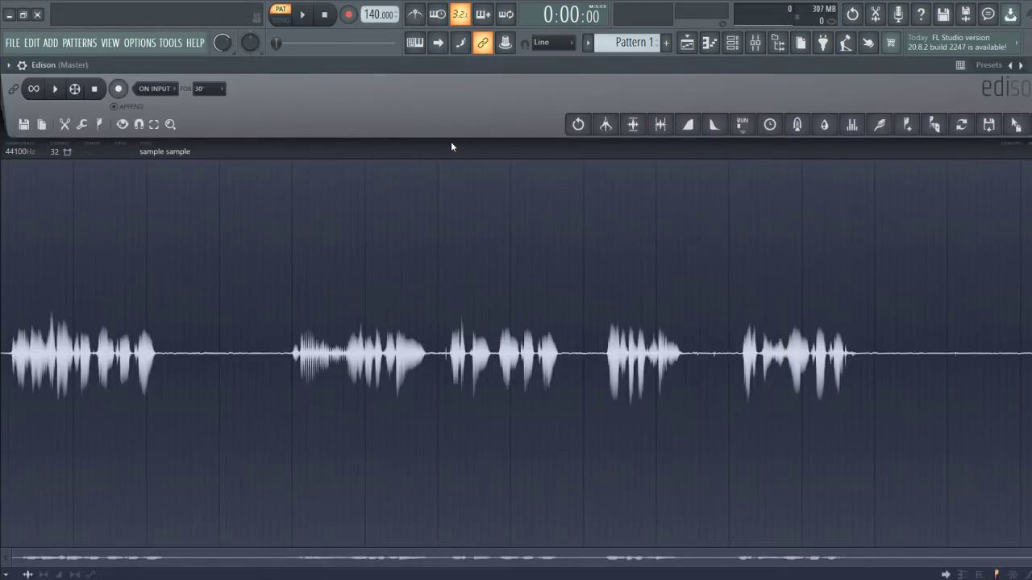
pyautogui.click(58, 95)
pyautogui.click(56, 90)
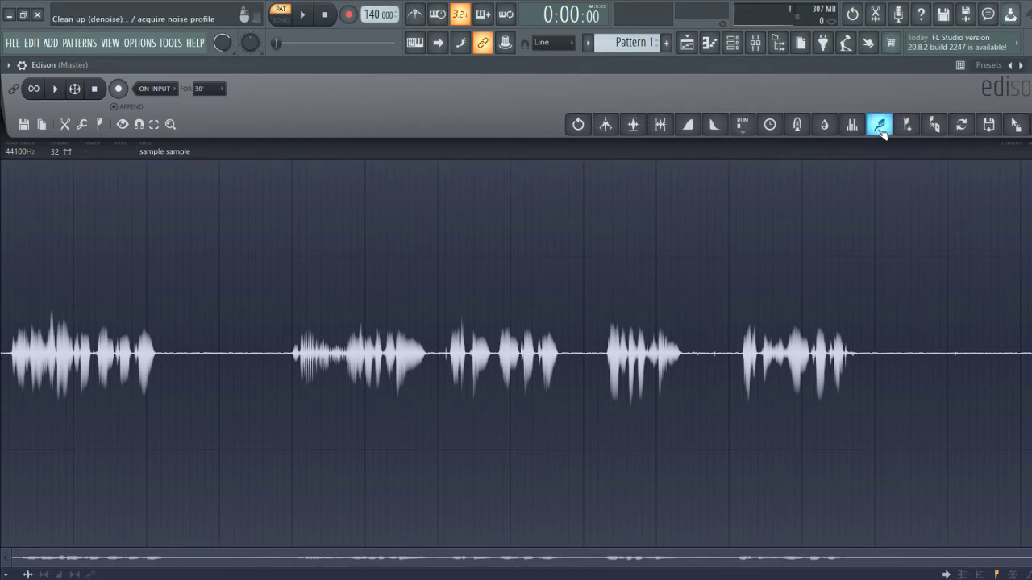
pyautogui.rightClick(859, 353)
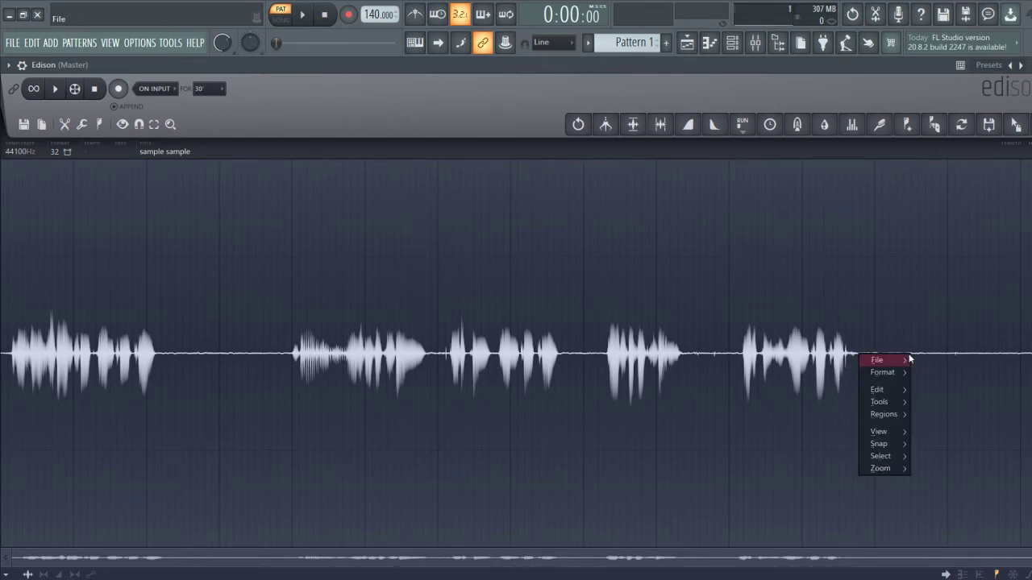
pyautogui.moveTo(877, 359)
pyautogui.click(859, 326)
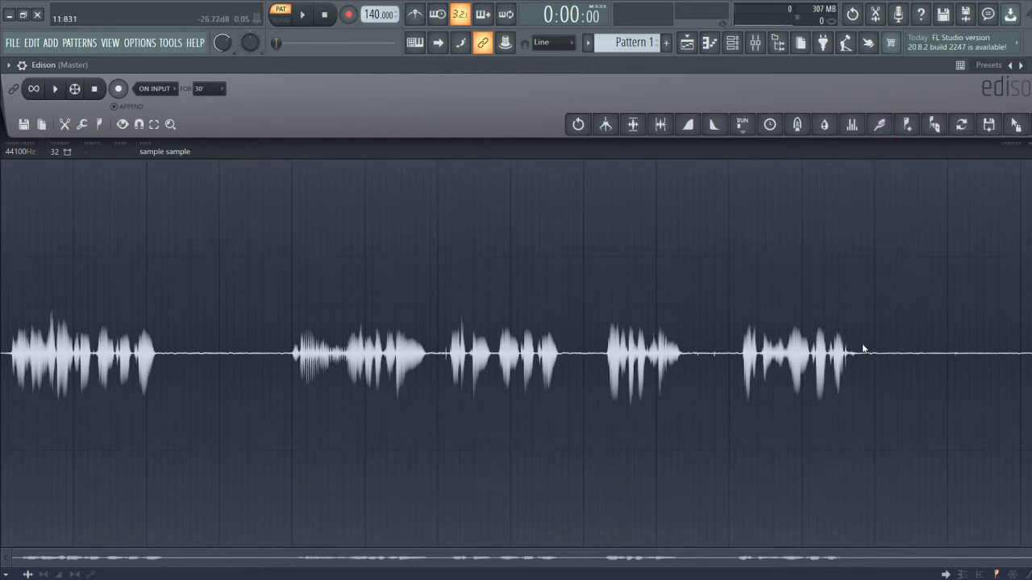
# Select the noise-only tail of the recording from 11.931 to 14.709 seconds and play it
pyautogui.moveTo(863, 349); pyautogui.dragTo(1031, 353)
pyautogui.press('space')
pyautogui.moveTo(867, 294)
pyautogui.mouseDown()
pyautogui.moveTo(1024, 302)
pyautogui.moveTo(866, 311)
pyautogui.mouseUp()
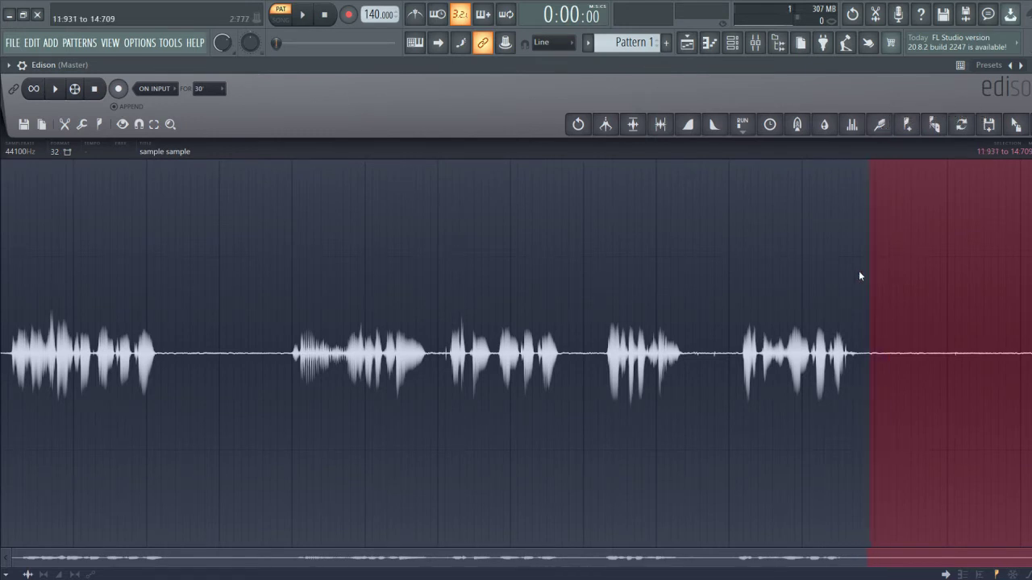
# Select the entire recording and open the Clean up (denoise) tool for it
pyautogui.moveTo(859, 277); pyautogui.dragTo(1, 277)
pyautogui.click(883, 129)
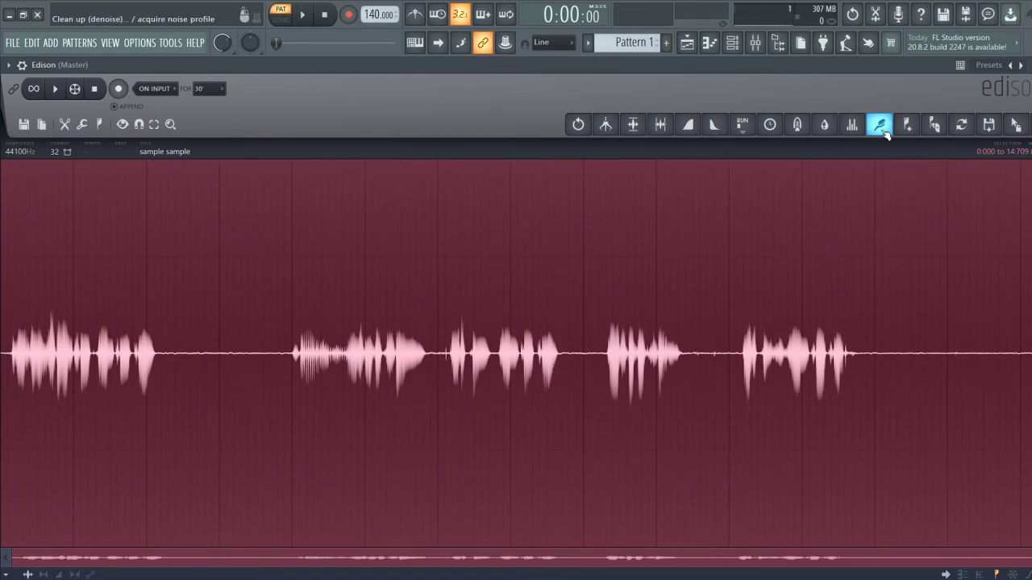
pyautogui.click(885, 133)
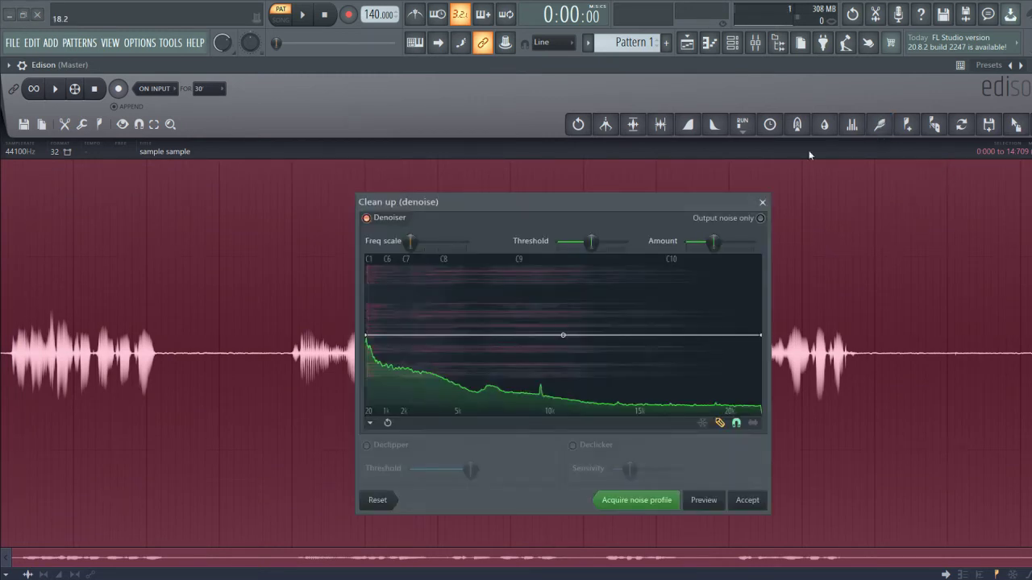
pyautogui.moveTo(584, 208); pyautogui.dragTo(543, 206)
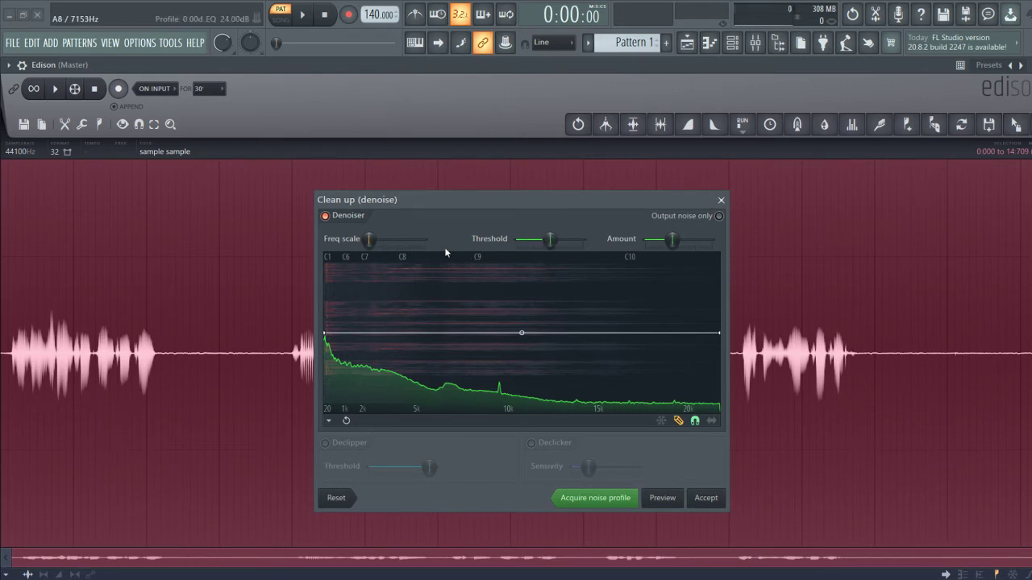
# Try different denoiser amounts, from the minimum up past 23.5 and back to the minimum
pyautogui.moveTo(672, 240); pyautogui.dragTo(645, 239)
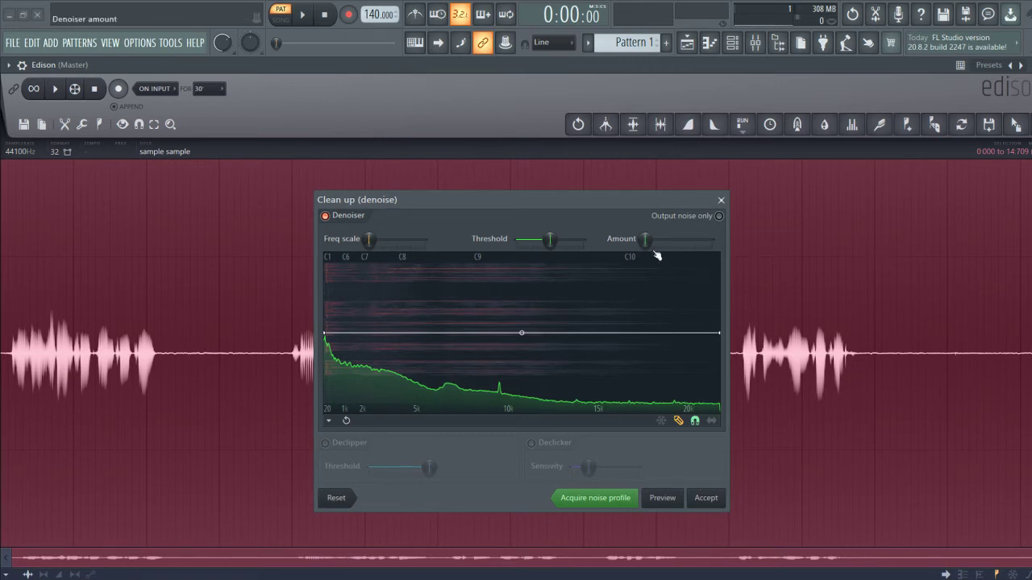
pyautogui.moveTo(645, 240); pyautogui.dragTo(681, 239)
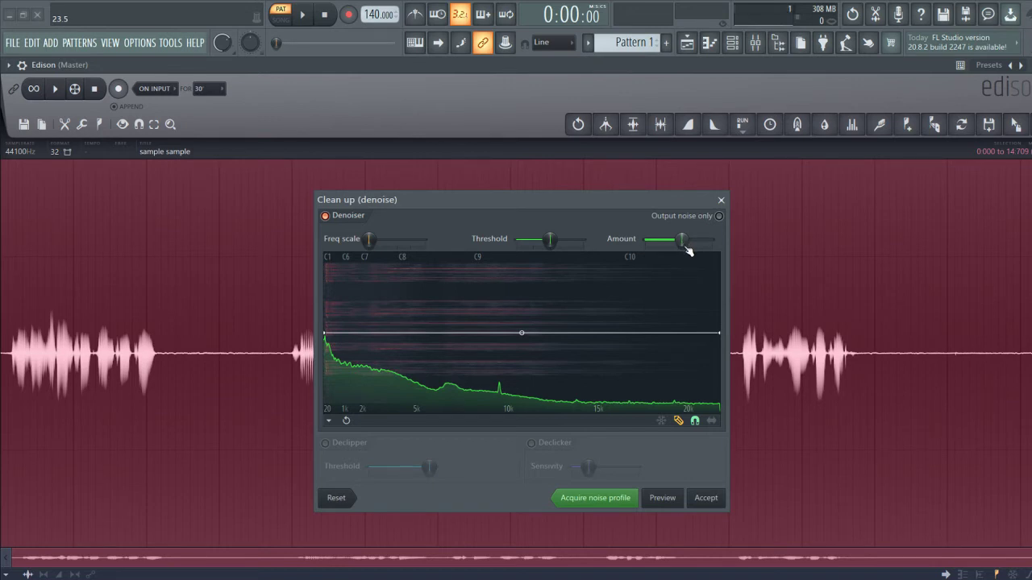
pyautogui.moveTo(688, 250); pyautogui.dragTo(693, 250)
pyautogui.moveTo(686, 239); pyautogui.dragTo(688, 240)
pyautogui.moveTo(687, 239); pyautogui.dragTo(648, 242)
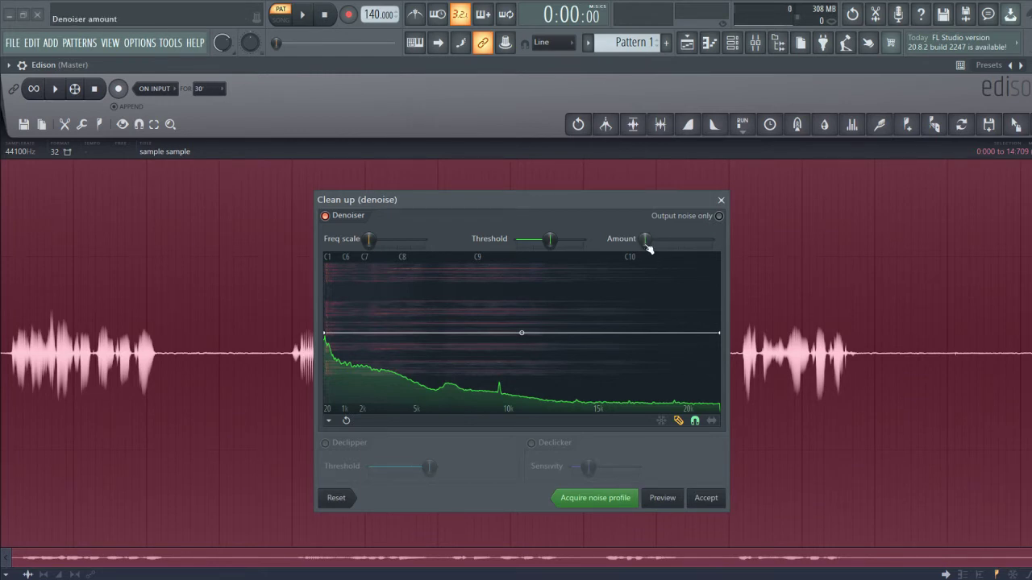
# Preview the denoising with the amount at 18.0, reducing it to the minimum for comparison
pyautogui.moveTo(646, 241); pyautogui.dragTo(672, 239)
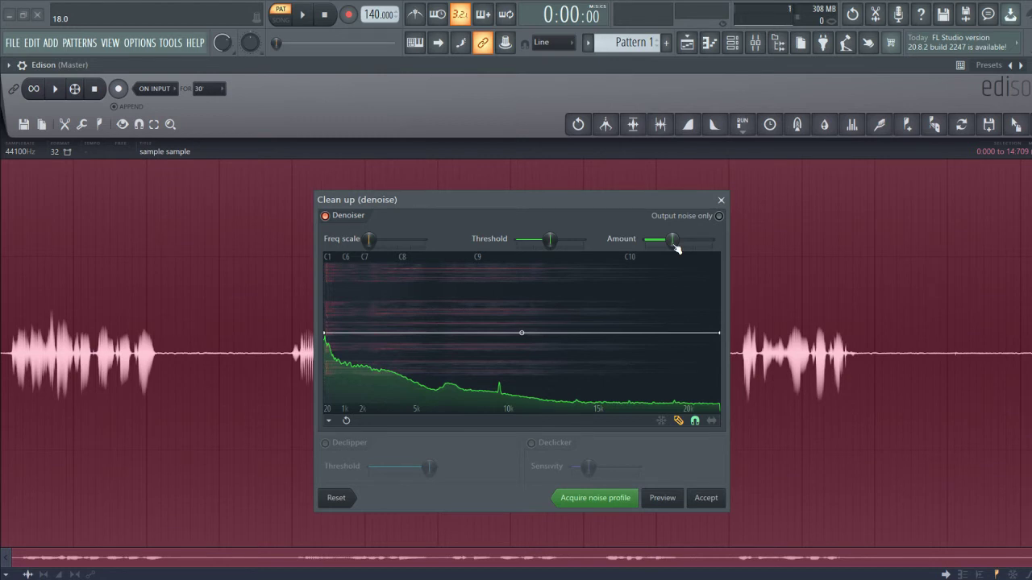
pyautogui.click(668, 502)
pyautogui.moveTo(672, 239); pyautogui.dragTo(672, 298)
pyautogui.click(668, 504)
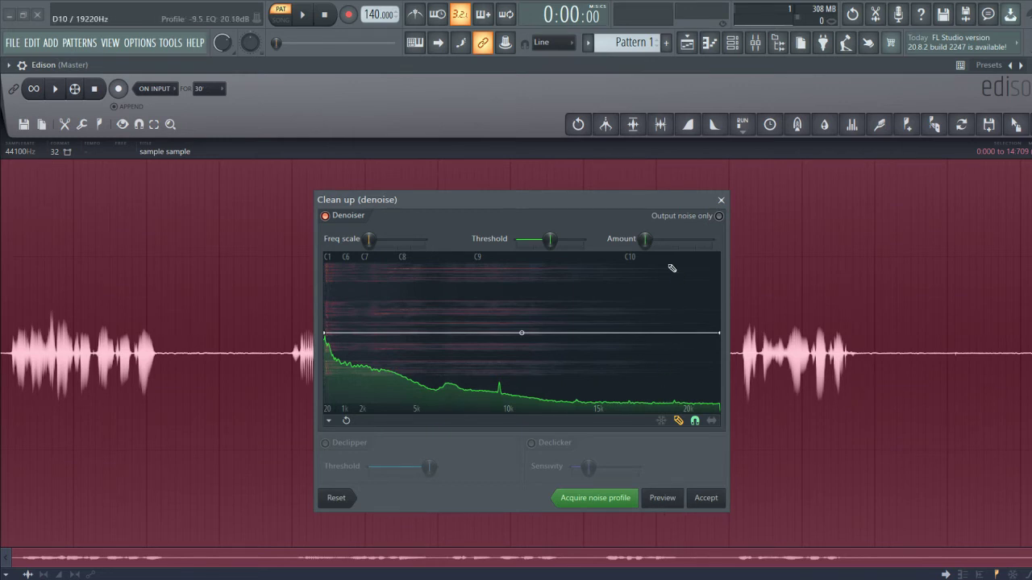
# Set the denoiser amount to slightly above 15.0, preview it and apply the denoising to the whole recording
pyautogui.moveTo(645, 240); pyautogui.dragTo(666, 240)
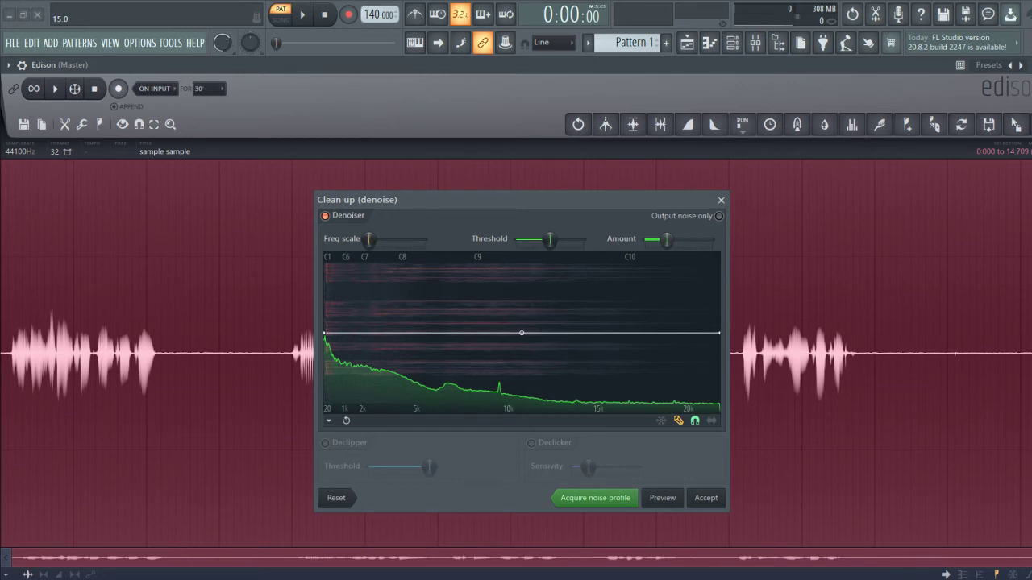
pyautogui.click(662, 498)
pyautogui.moveTo(670, 244); pyautogui.dragTo(672, 244)
pyautogui.click(706, 499)
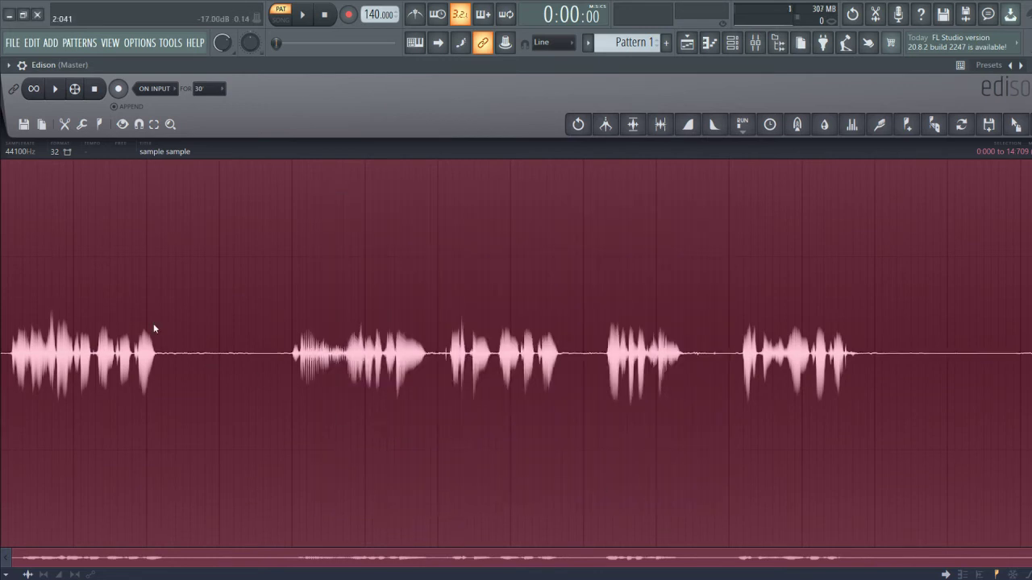
# Select the whole recording and play it back to check the denoised voice
pyautogui.click(206, 337)
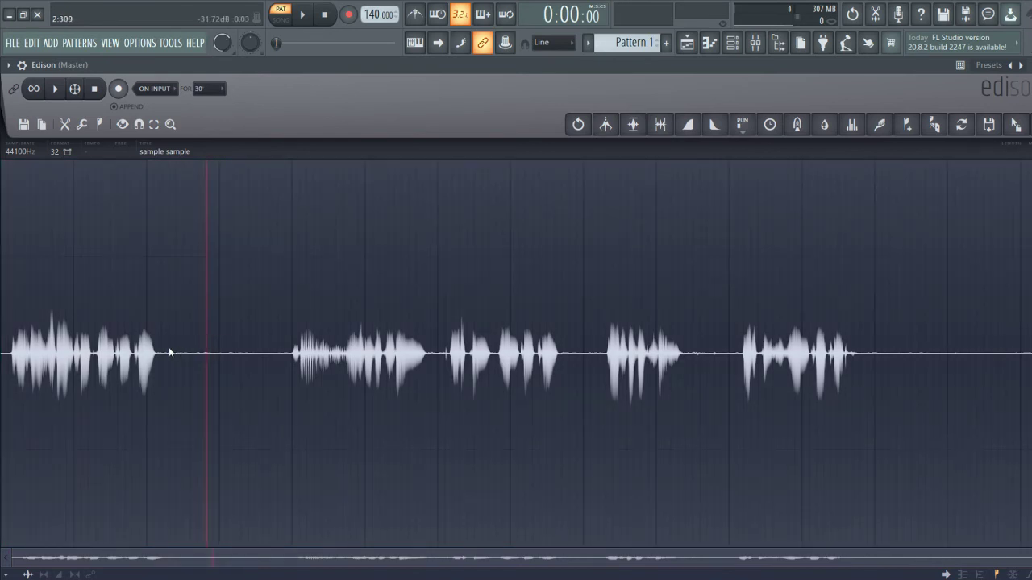
pyautogui.moveTo(169, 352)
pyautogui.mouseDown()
pyautogui.moveTo(271, 369)
pyautogui.moveTo(4, 368)
pyautogui.mouseUp()
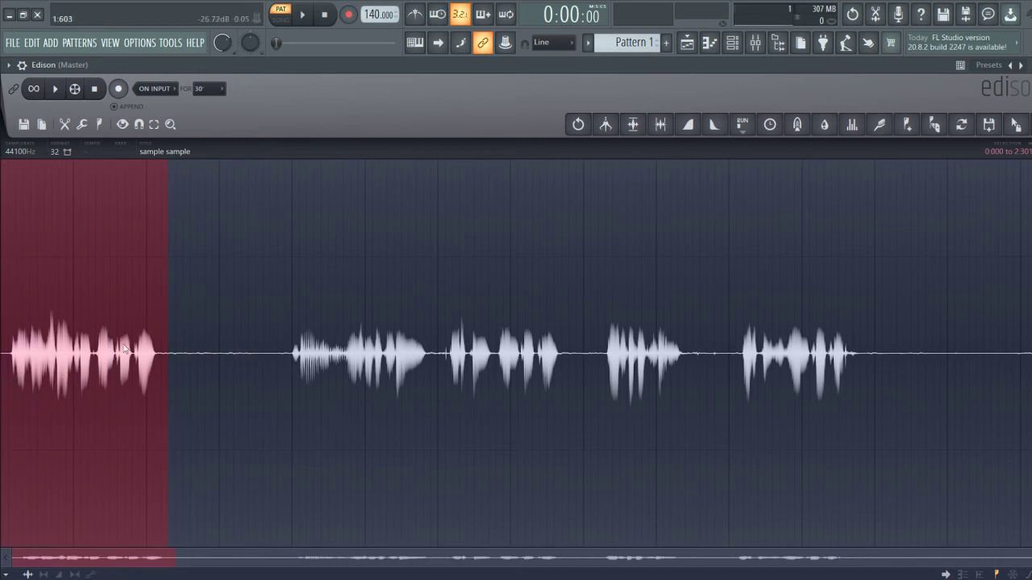
pyautogui.hotkey('ctrl', 'a')
pyautogui.press('space')
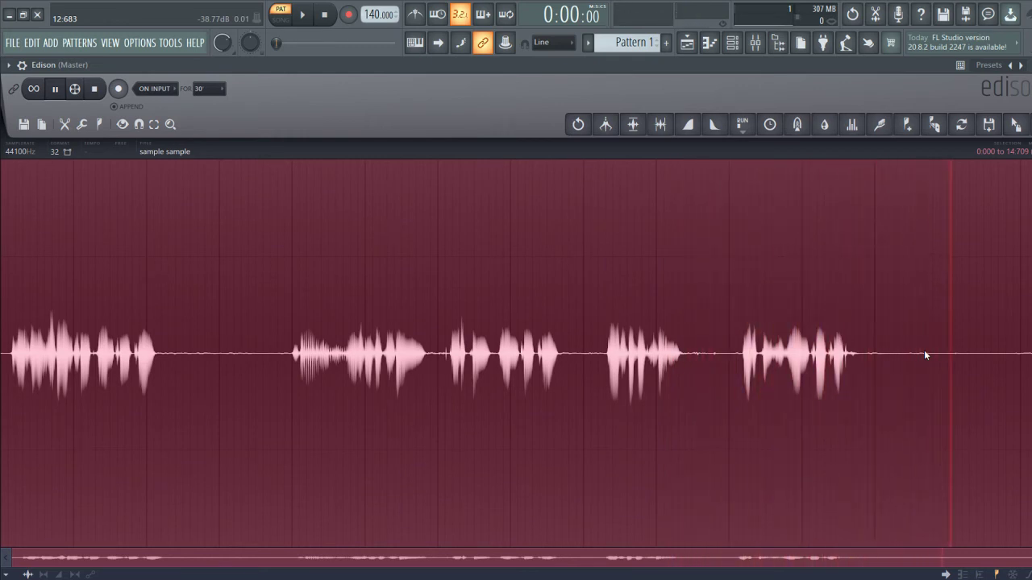
pyautogui.click(518, 355)
pyautogui.press('space')
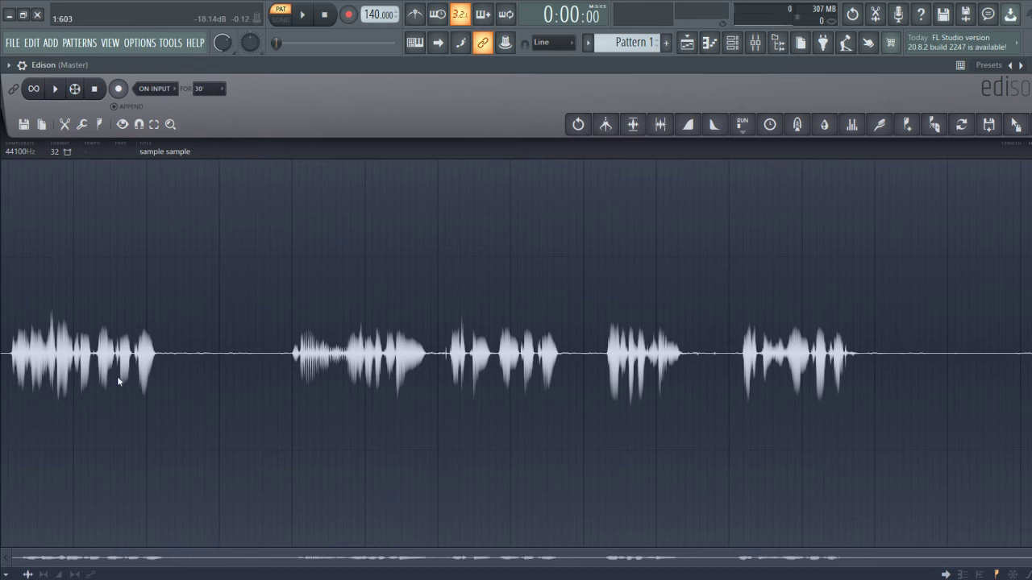
# Silence the pause between the first and second phrases, from 2.140 to 4.004 seconds, using Amp
pyautogui.scroll(5, 169, 375)
pyautogui.scroll(-4, 252, 376)
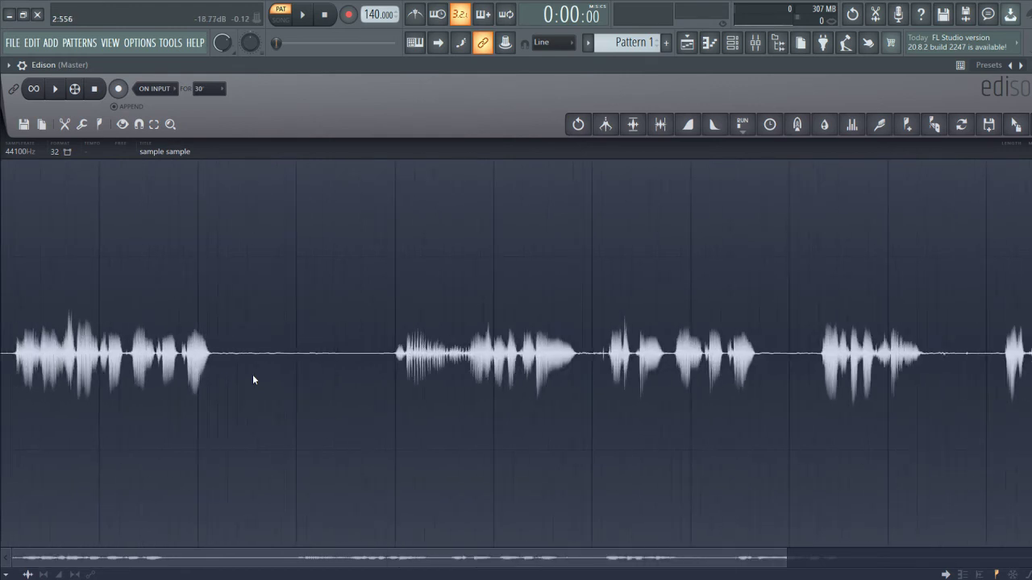
pyautogui.scroll(4, 252, 375)
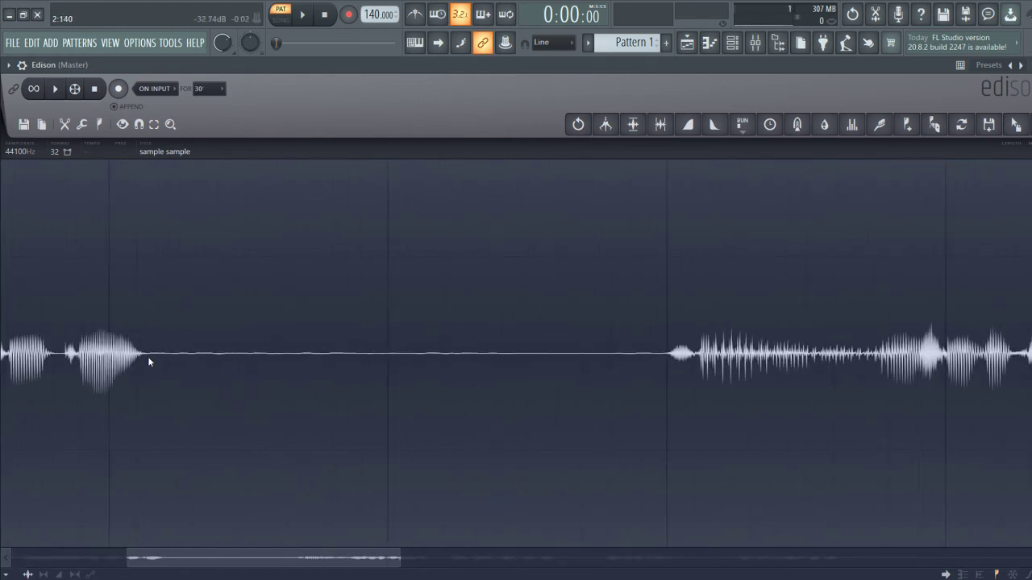
pyautogui.moveTo(148, 356); pyautogui.dragTo(668, 356)
pyautogui.press('space')
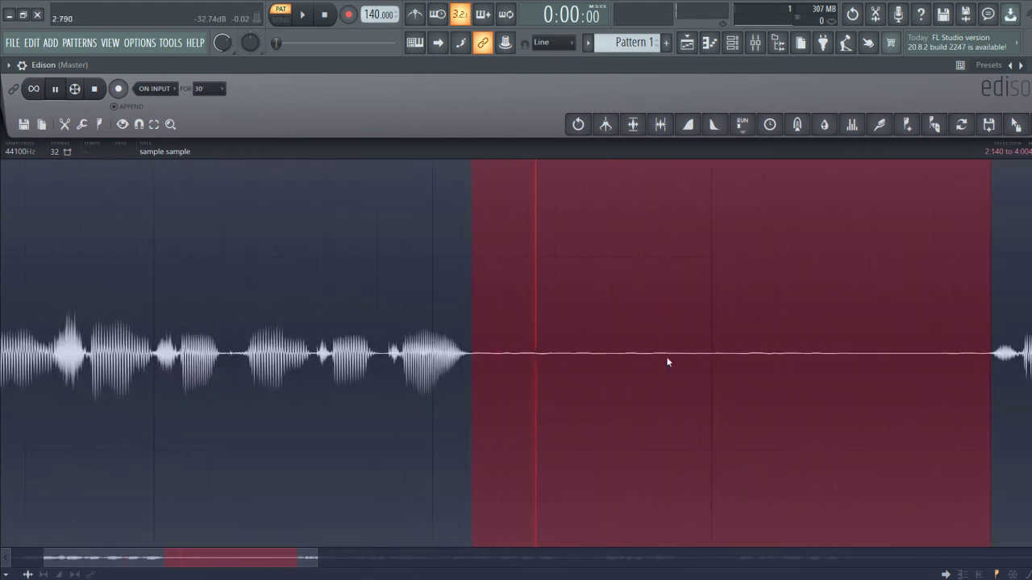
pyautogui.press('space')
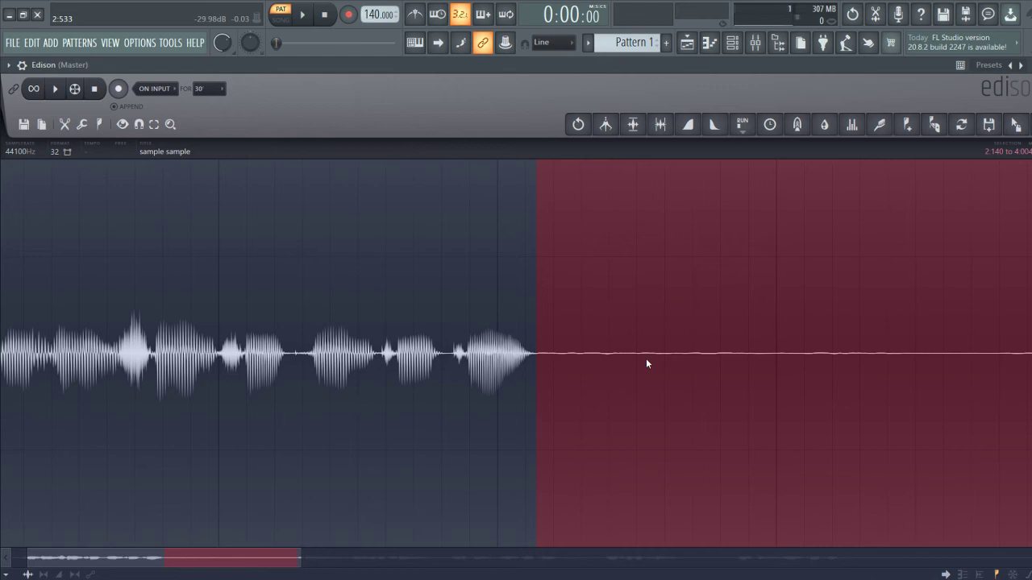
pyautogui.hotkey('alt', 'a')
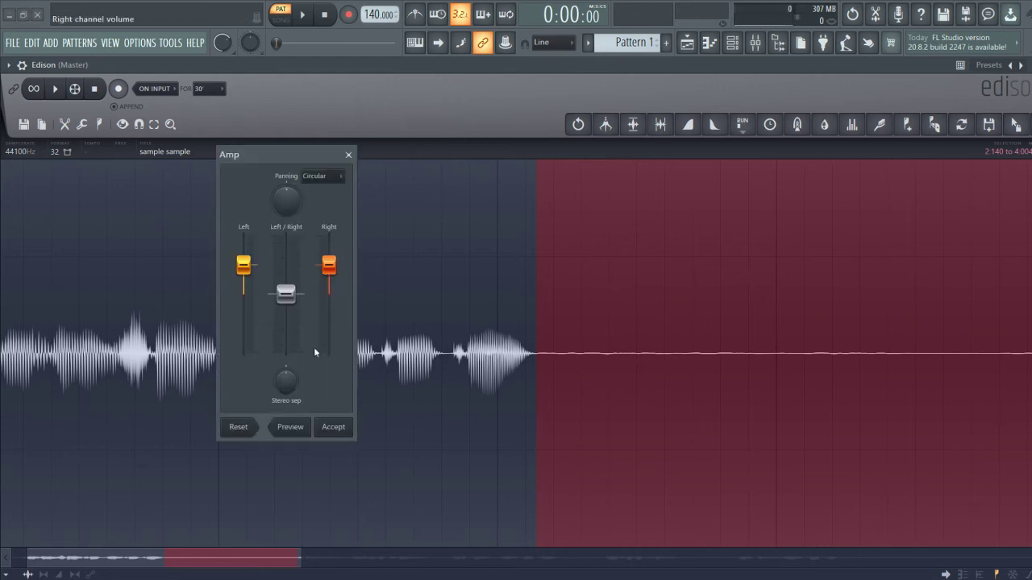
pyautogui.moveTo(285, 294)
pyautogui.mouseDown()
pyautogui.moveTo(285, 266)
pyautogui.moveTo(286, 293)
pyautogui.mouseUp()
pyautogui.click(336, 430)
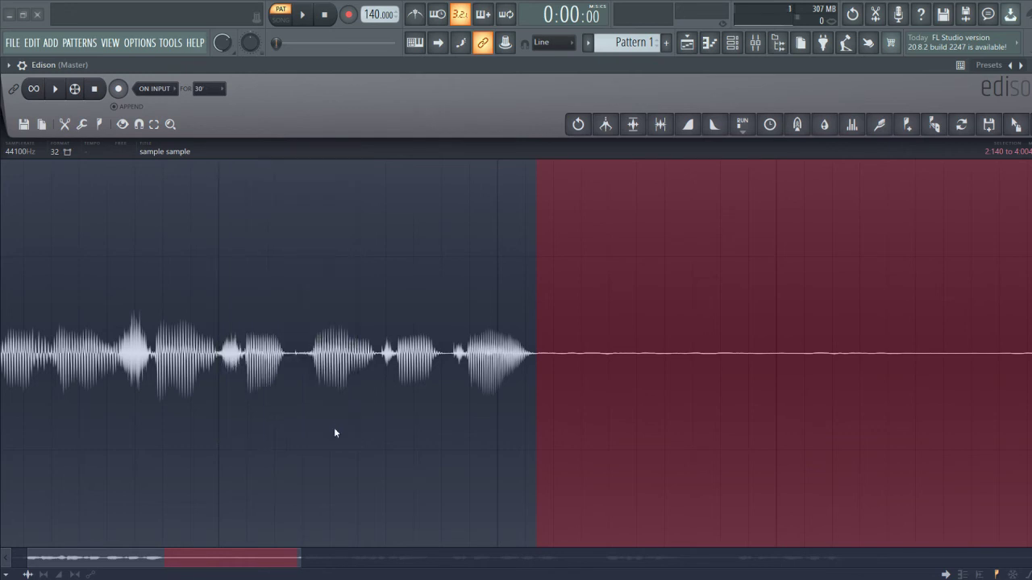
# Silence the pause between the second and third phrases, from 5.854 to 6.174 seconds, using Amp at 0%
pyautogui.scroll(-3, 478, 353)
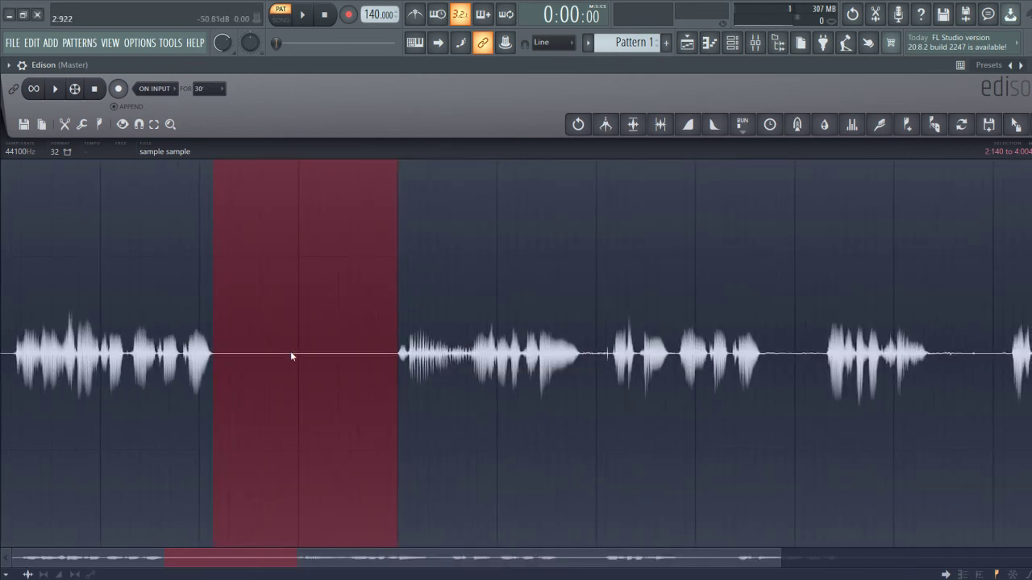
pyautogui.moveTo(399, 355); pyautogui.dragTo(634, 355)
pyautogui.scroll(3, 634, 355)
pyautogui.keyDown('shift'); pyautogui.click(362, 359); pyautogui.keyUp('shift')
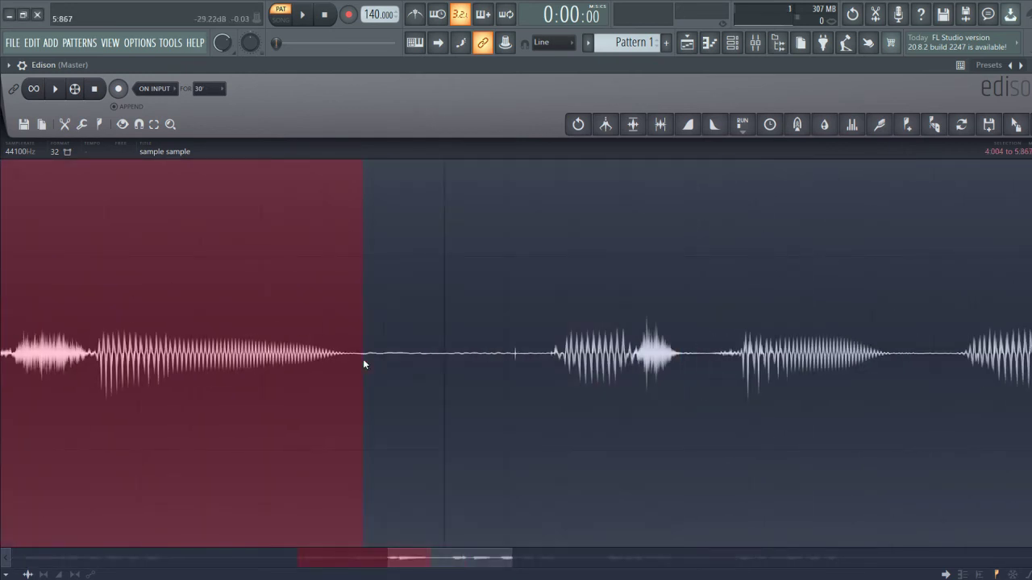
pyautogui.click(362, 359)
pyautogui.moveTo(357, 361); pyautogui.dragTo(550, 363)
pyautogui.hotkey('alt', 'a')
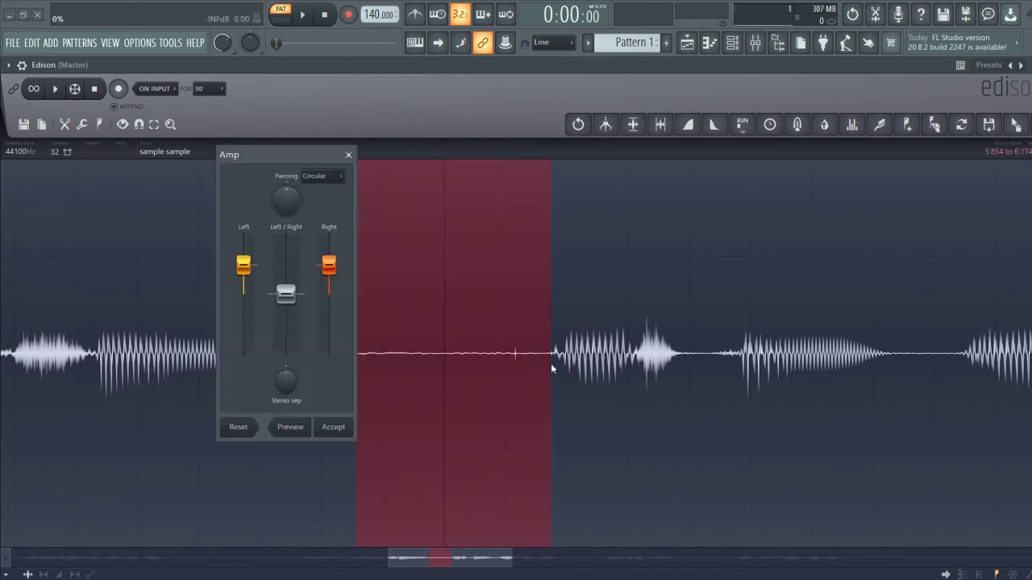
pyautogui.press('Escape')
# Silence the pause between the third and fourth phrases using Amp
pyautogui.scroll(-4, 606, 379)
pyautogui.scroll(4, 654, 414)
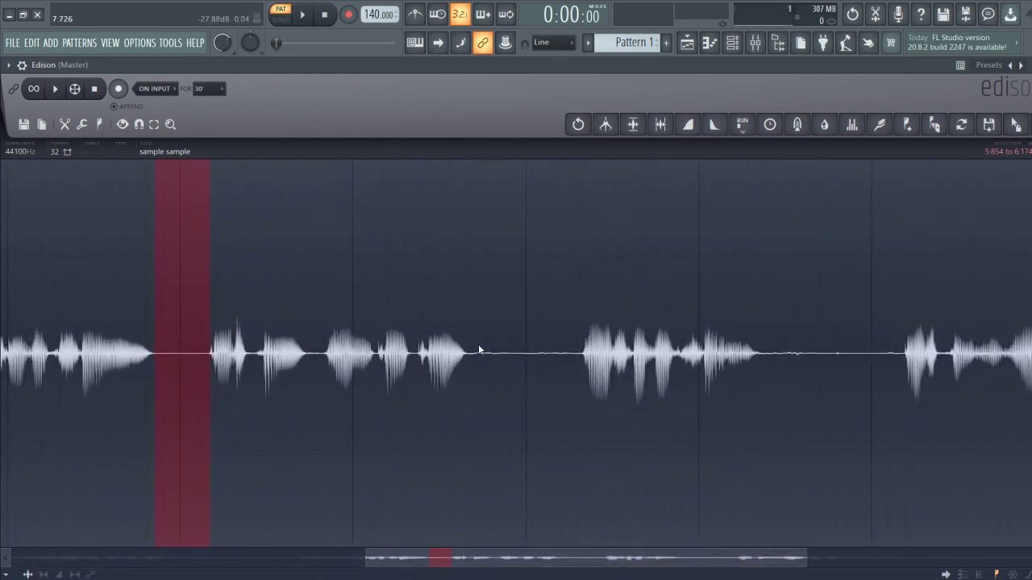
pyautogui.moveTo(468, 352); pyautogui.dragTo(583, 369)
pyautogui.hotkey('alt', 'a')
pyautogui.press('Escape')
# Silence the pause between the fourth and fifth phrases, from 9.349 to 10.190 seconds, using Amp
pyautogui.moveTo(760, 355); pyautogui.dragTo(903, 369)
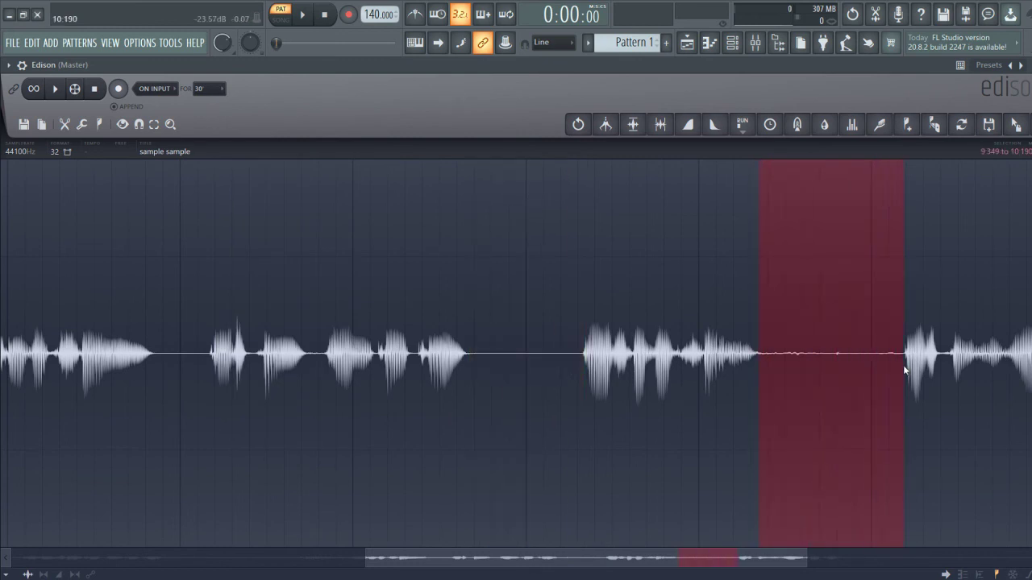
pyautogui.hotkey('alt', 'a')
pyautogui.press('Return')
# Silence the tail after the last phrase, from 11.791 to 14.709 seconds, using Amp at 0%
pyautogui.moveTo(697, 557); pyautogui.dragTo(979, 523)
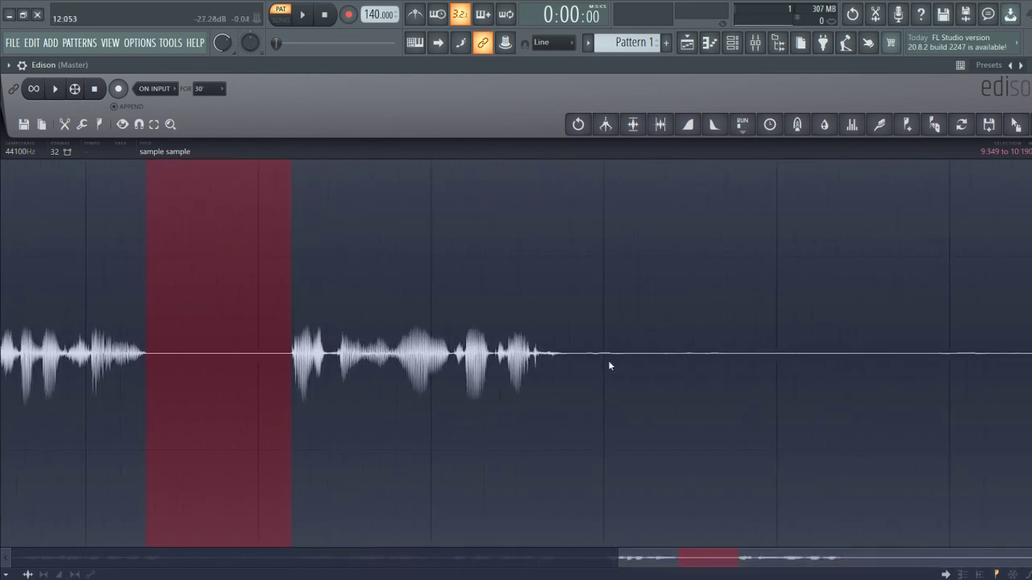
pyautogui.moveTo(568, 360); pyautogui.dragTo(1031, 355)
pyautogui.hotkey('alt', 'a')
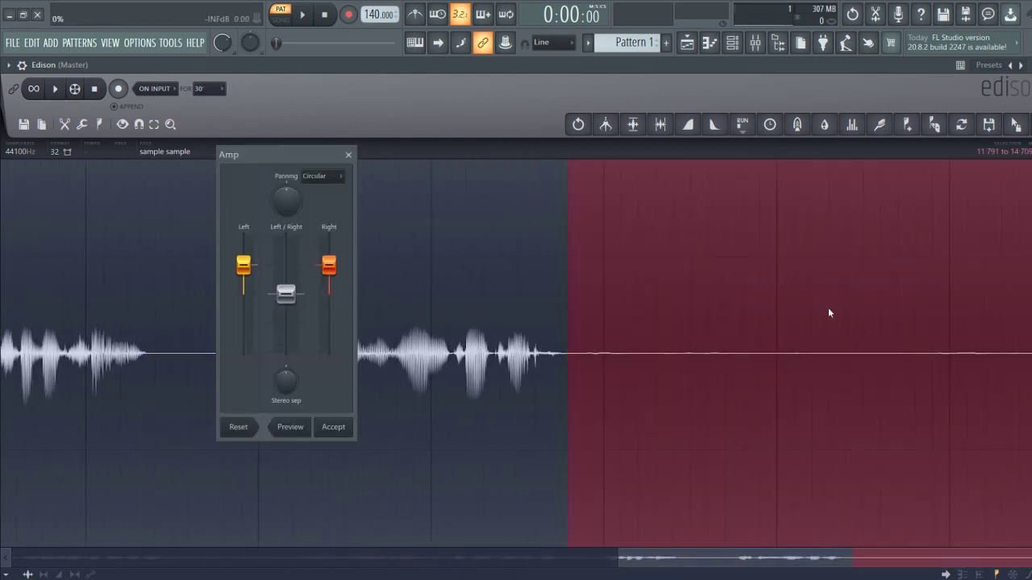
pyautogui.press('Escape')
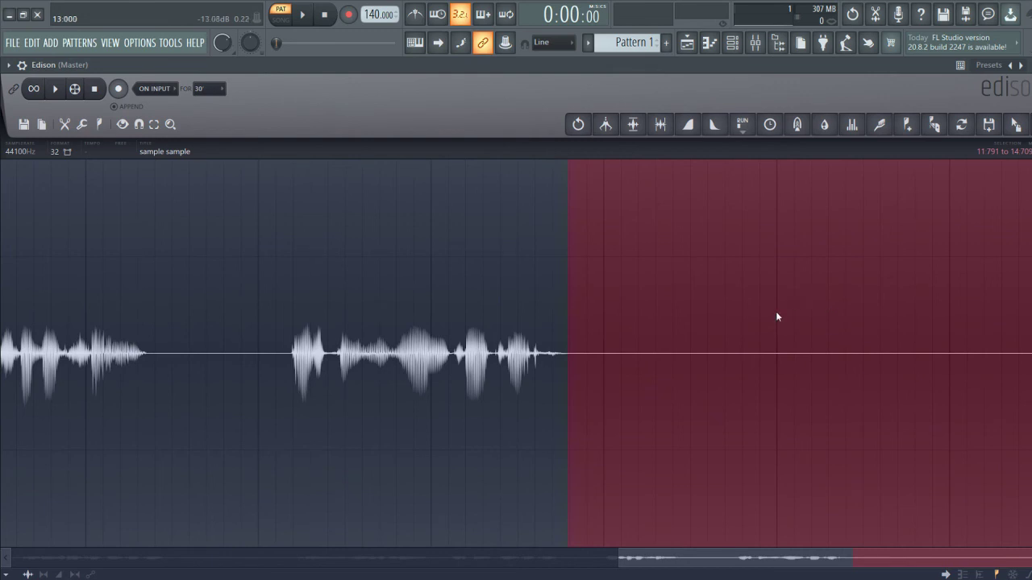
# Select the whole recording and play it to check the cleaned pauses
pyautogui.scroll(-3, 774, 313)
pyautogui.rightClick(282, 334)
pyautogui.rightClick(7, 329)
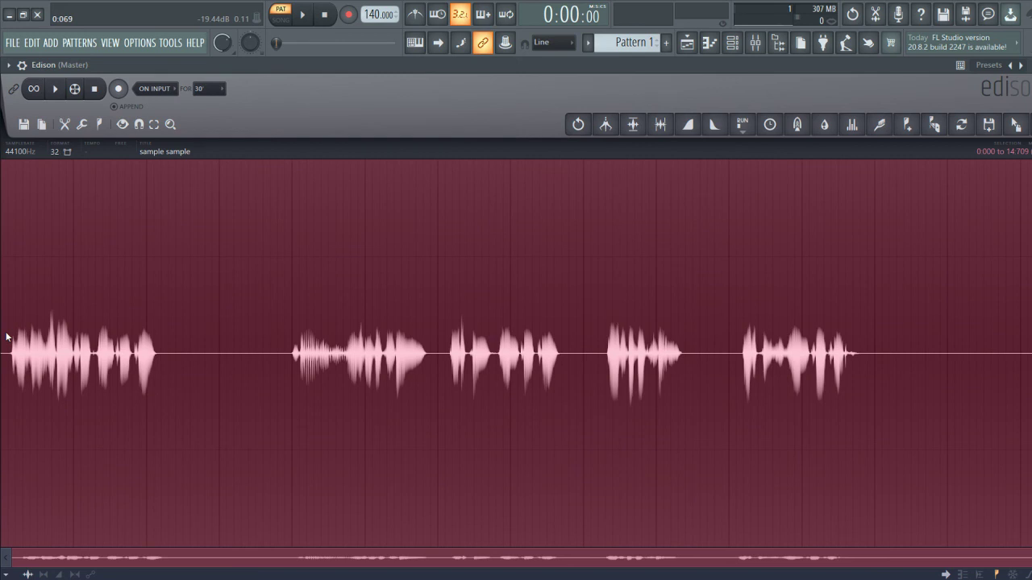
pyautogui.press('space')
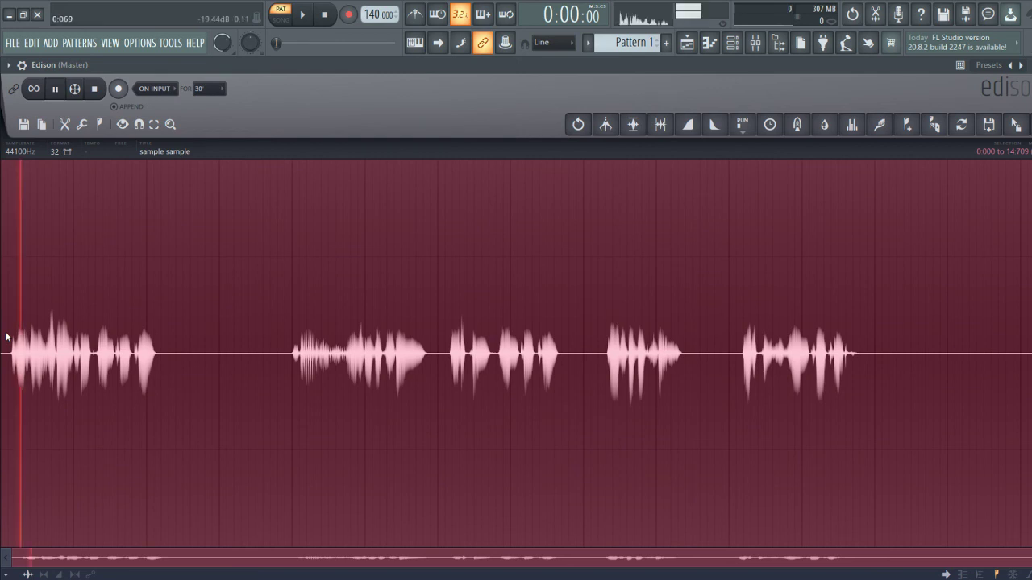